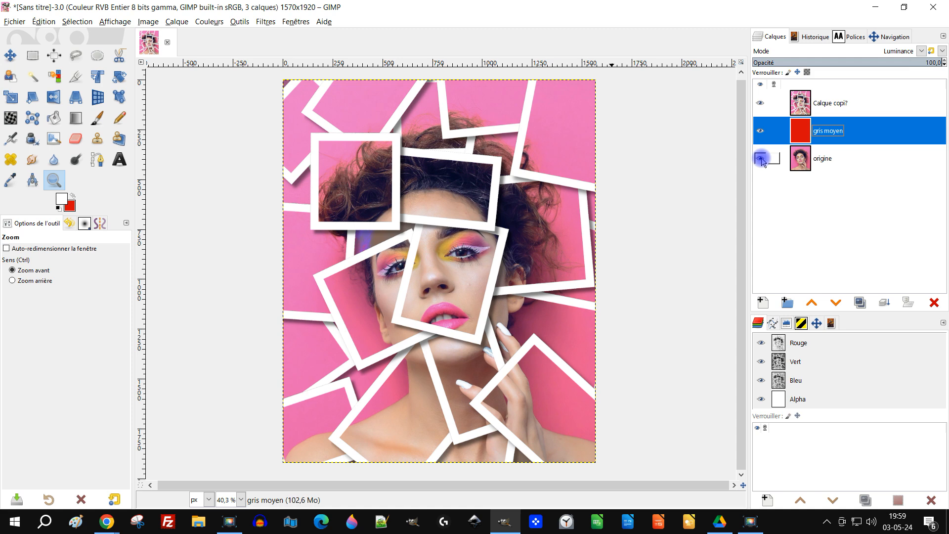
# - Isolate the origine layer to view the untouched portrait, and restore the visibility of the other layers
pyautogui.keyDown('shift'); pyautogui.click(761, 159); pyautogui.keyUp('shift')
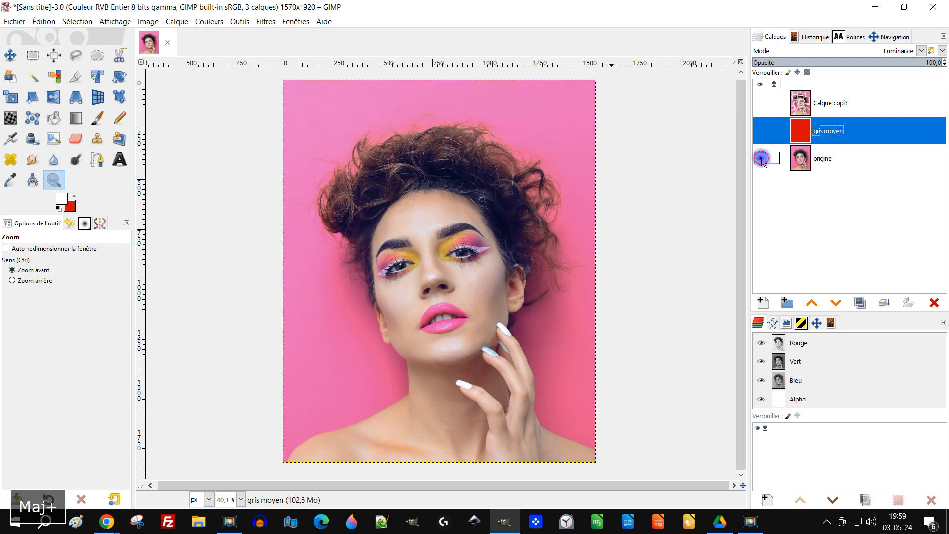
pyautogui.keyDown('shift'); pyautogui.click(762, 159); pyautogui.keyUp('shift')
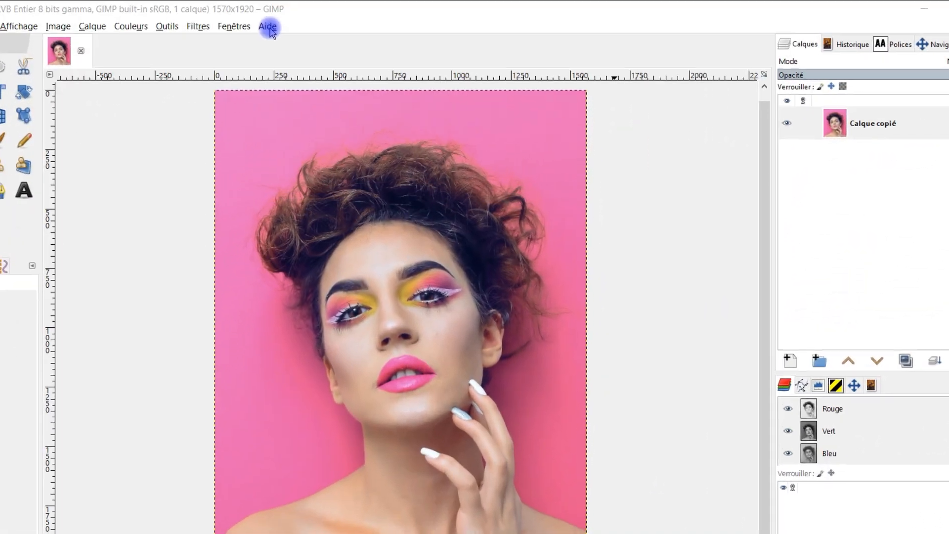
# - Check the installed program version in the About dialog and close it
pyautogui.click(272, 25)
pyautogui.click(279, 98)
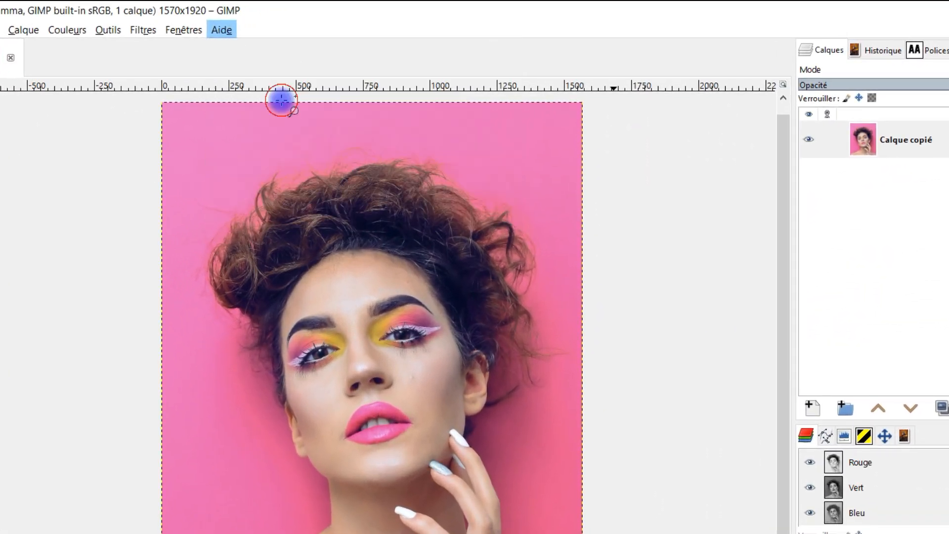
pyautogui.click(363, 313)
pyautogui.moveTo(382, 316); pyautogui.dragTo(543, 317)
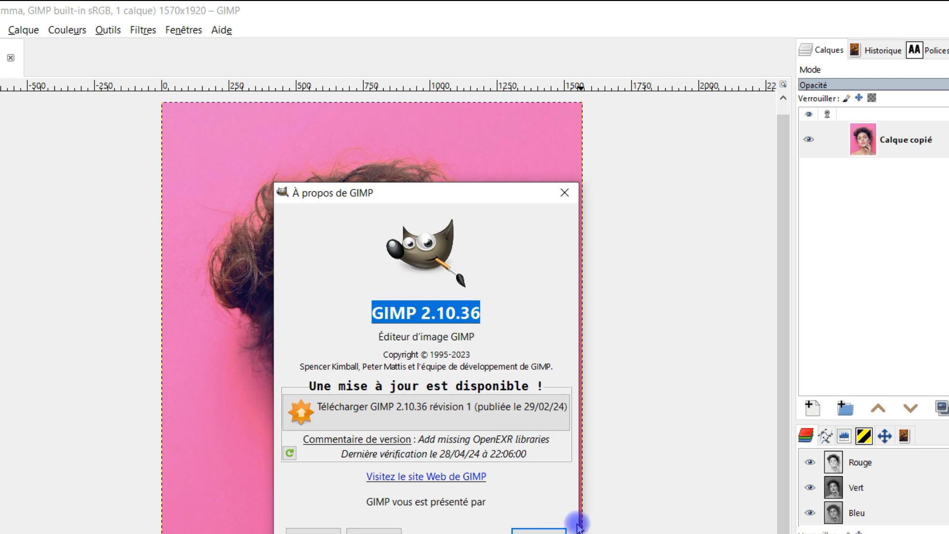
pyautogui.click(539, 530)
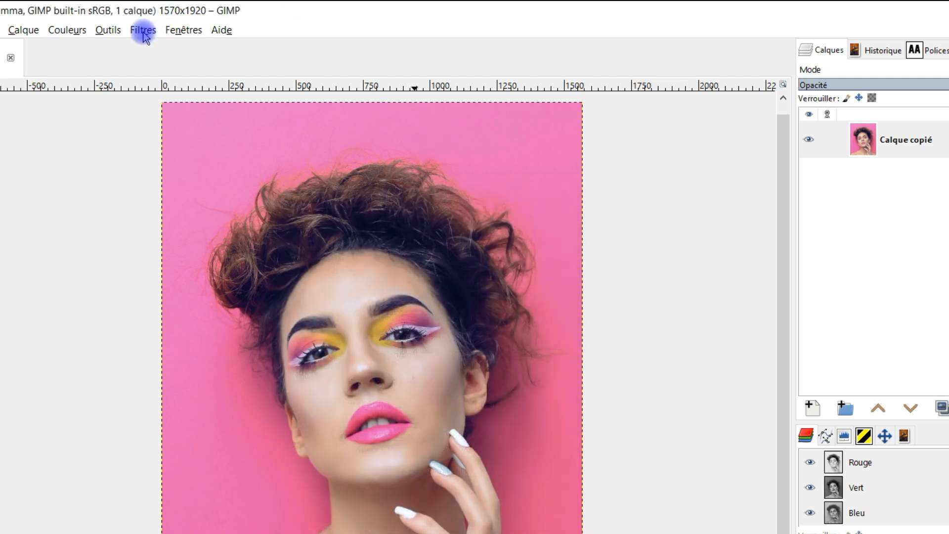
# - Launch the G'MIC-Qt filter, search for "loose" and select the Loose Photos filter
pyautogui.click(143, 33)
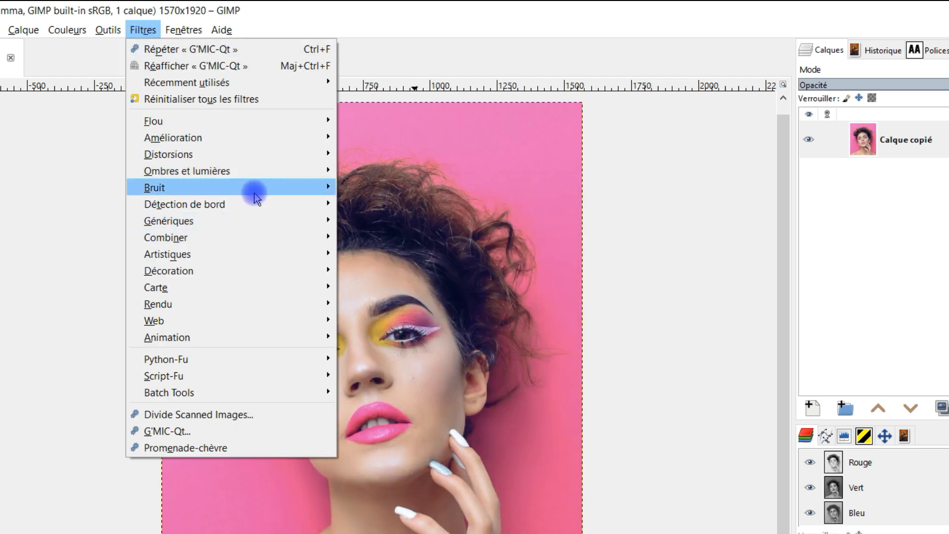
pyautogui.click(205, 433)
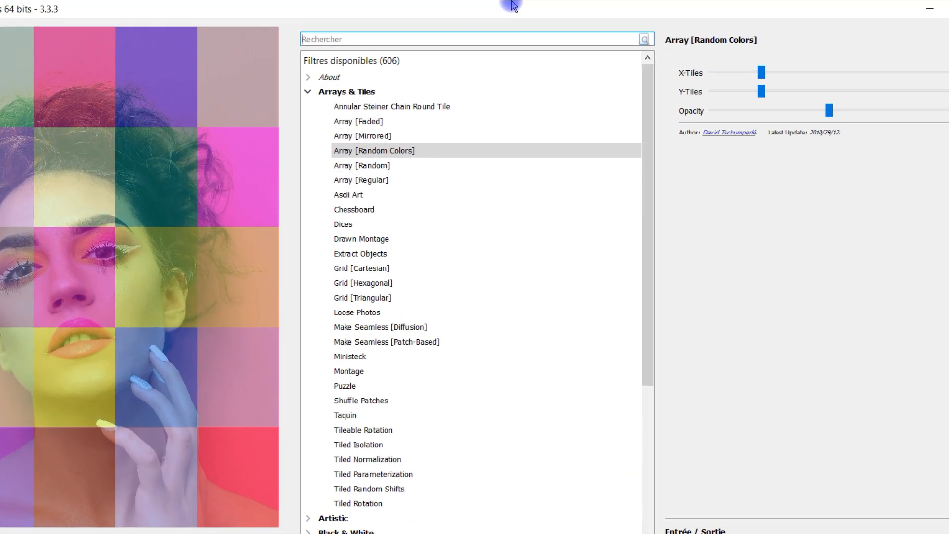
pyautogui.write('loose')
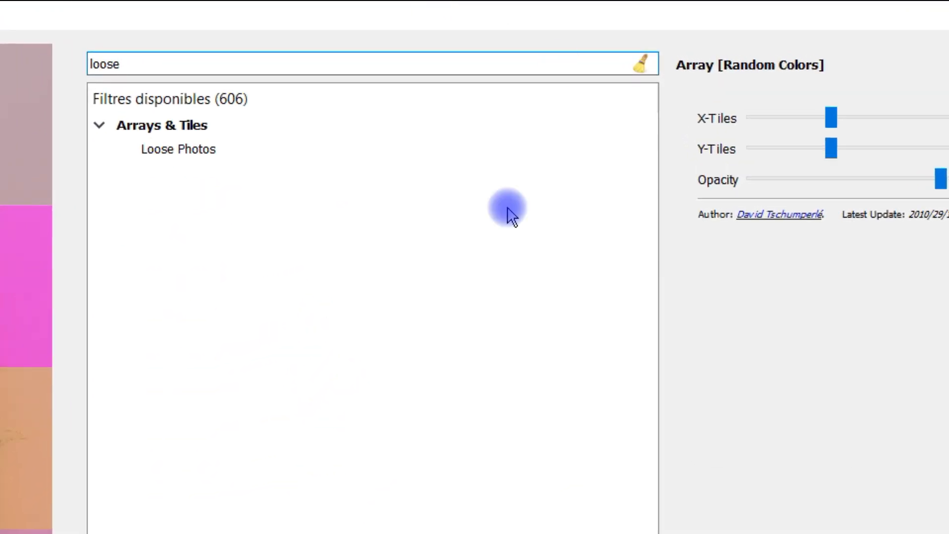
pyautogui.click(227, 150)
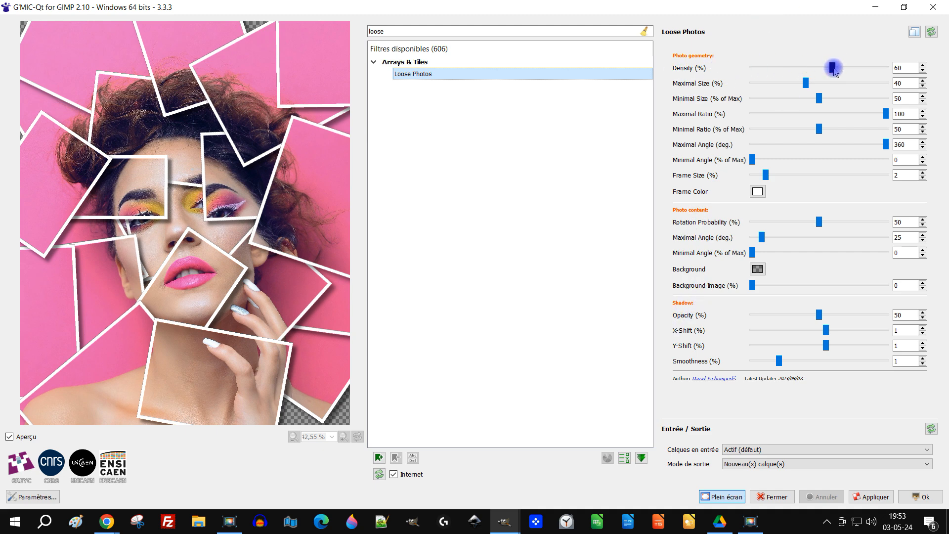
# - Try photo densities of 22.2% and 65.9%, and reduce the maximal size to 18.1%
pyautogui.moveTo(832, 67); pyautogui.dragTo(781, 68)
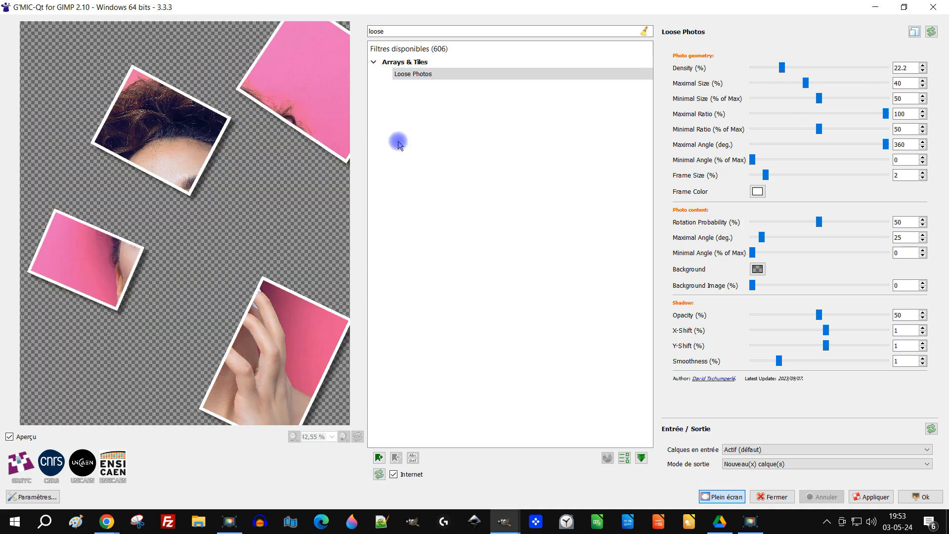
pyautogui.moveTo(781, 67); pyautogui.dragTo(840, 68)
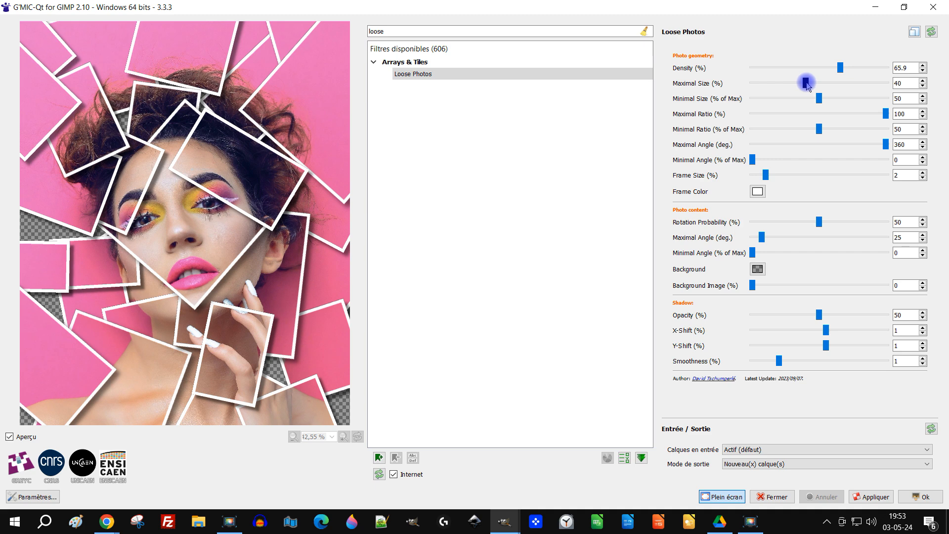
pyautogui.moveTo(806, 84); pyautogui.dragTo(778, 88)
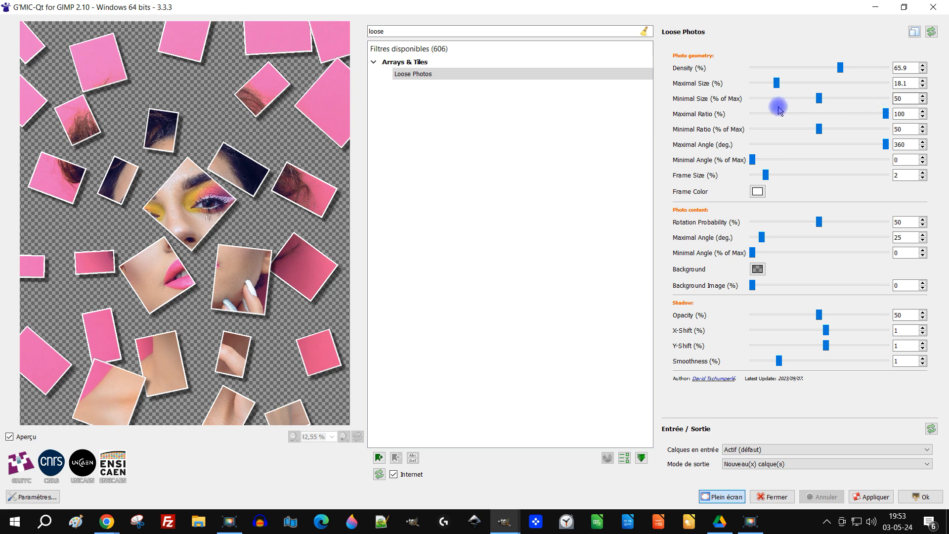
# - Try a minimal size of 10.4% and a maximal ratio of 19.3%, and reset the filter parameters to their defaults
pyautogui.click(819, 99)
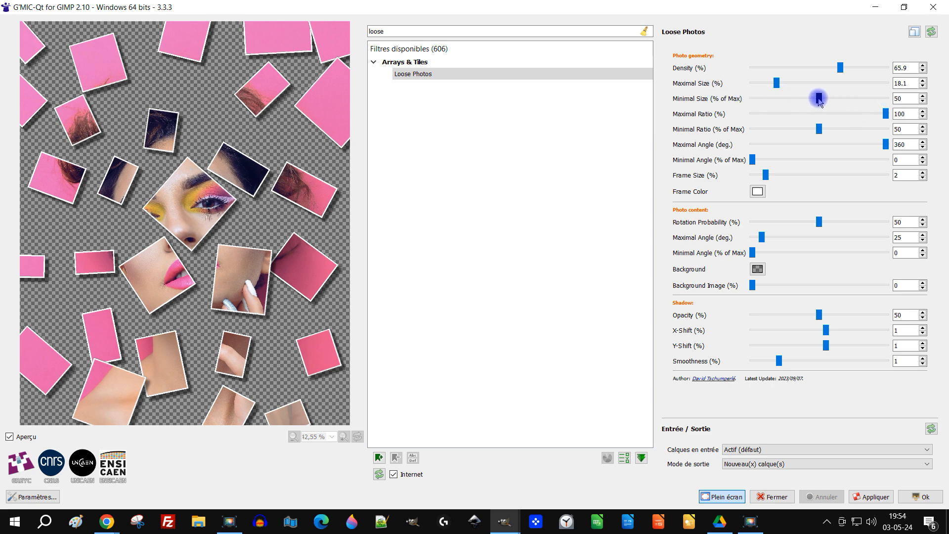
pyautogui.moveTo(820, 100); pyautogui.dragTo(766, 104)
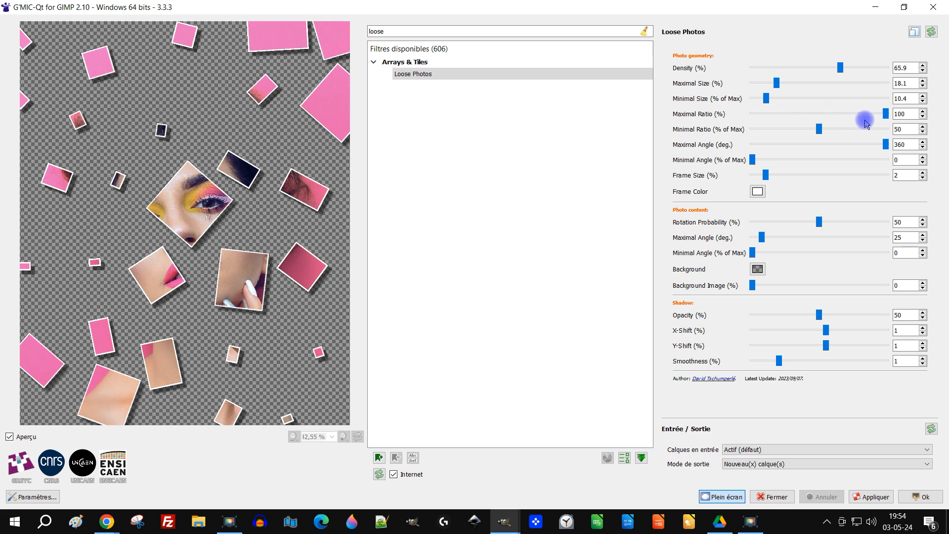
pyautogui.moveTo(885, 114); pyautogui.dragTo(778, 114)
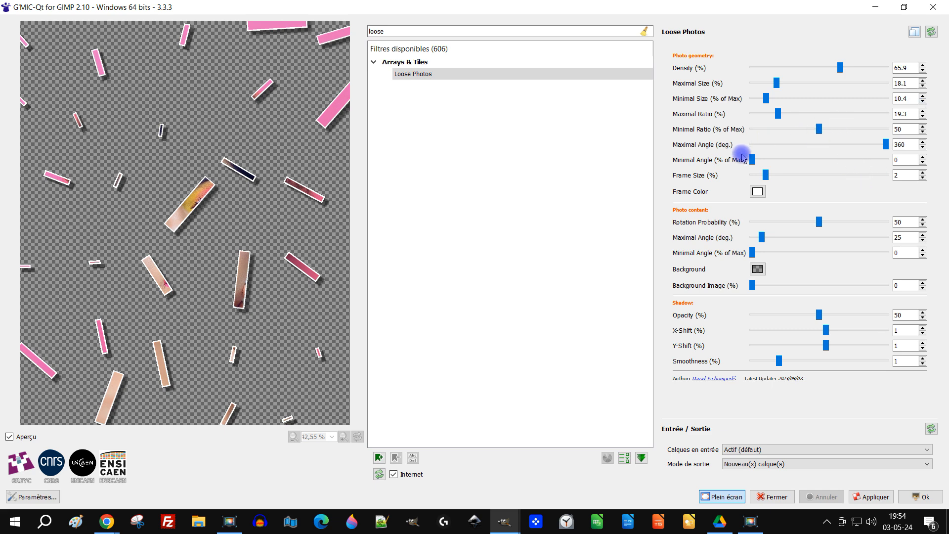
pyautogui.click(931, 33)
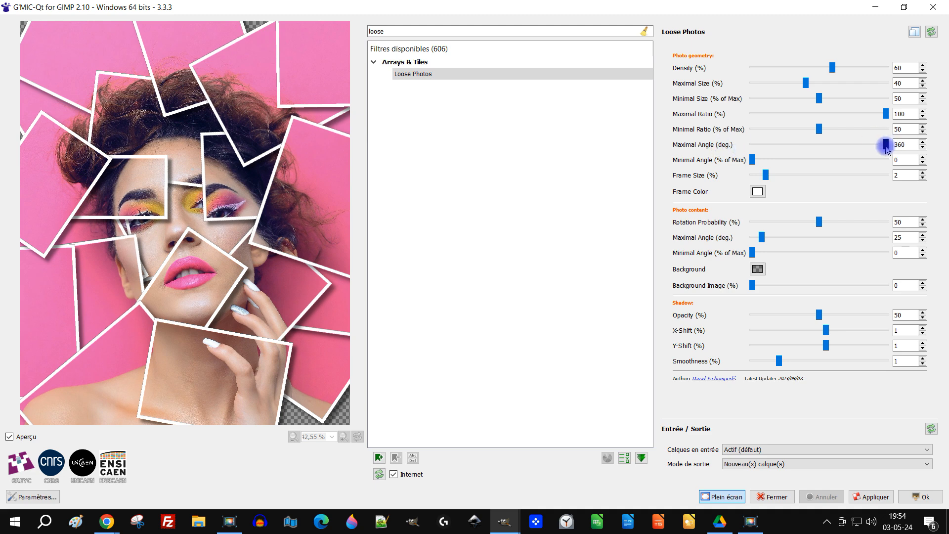
# - Try a photo geometry maximal angle of 206.64 degrees with a minimal angle of 81.1%
pyautogui.moveTo(885, 149); pyautogui.dragTo(829, 141)
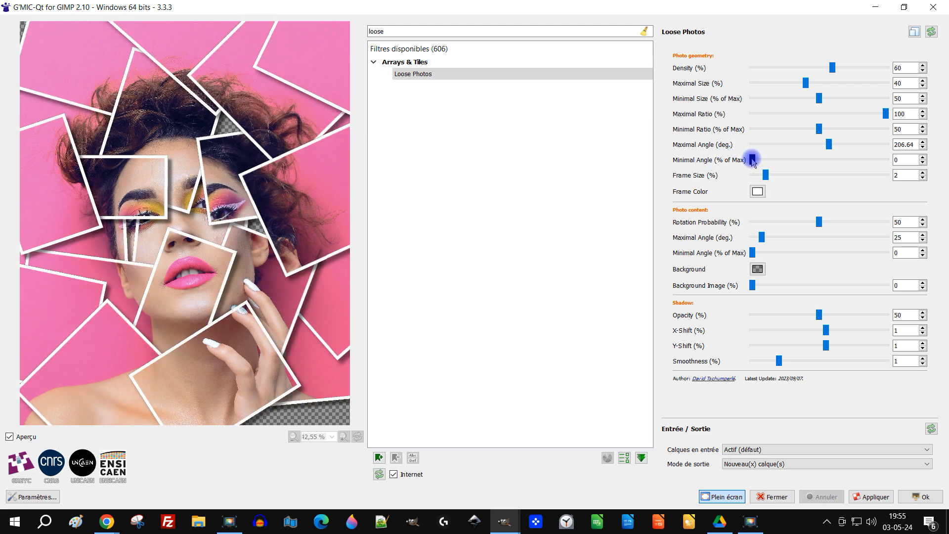
pyautogui.moveTo(754, 160); pyautogui.dragTo(860, 163)
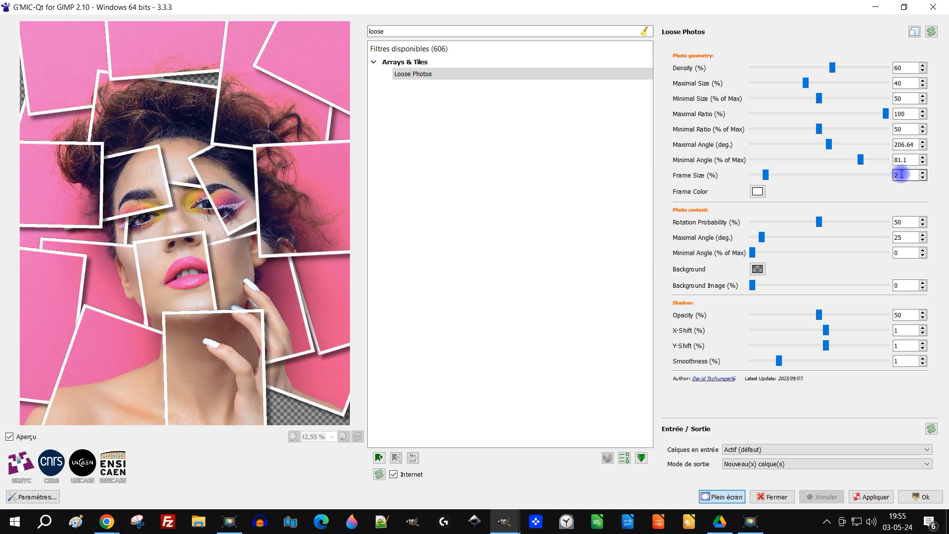
pyautogui.doubleClick(903, 163)
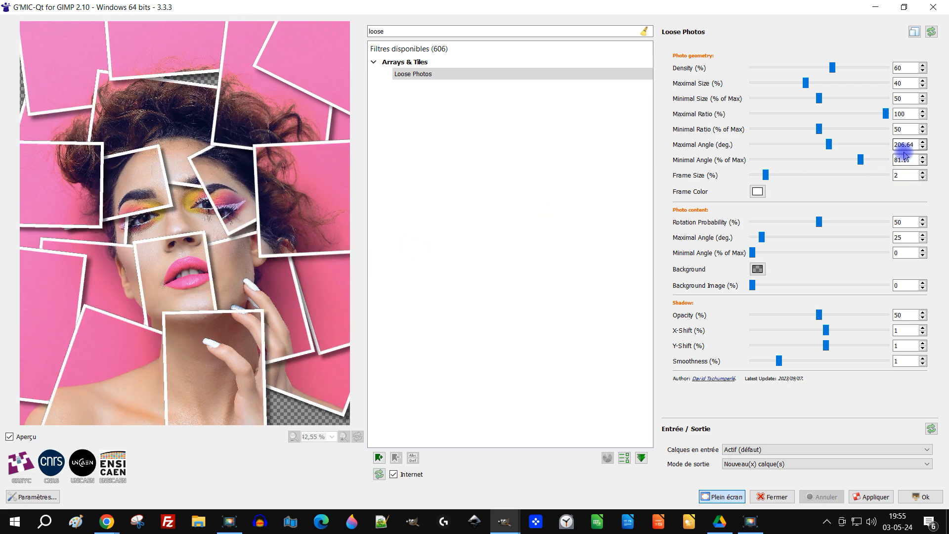
# - Try a geometry maximal angle of 178.56 degrees and minimal angles of 59.3% and 81.1%, and reset the filter parameters
pyautogui.click(829, 147)
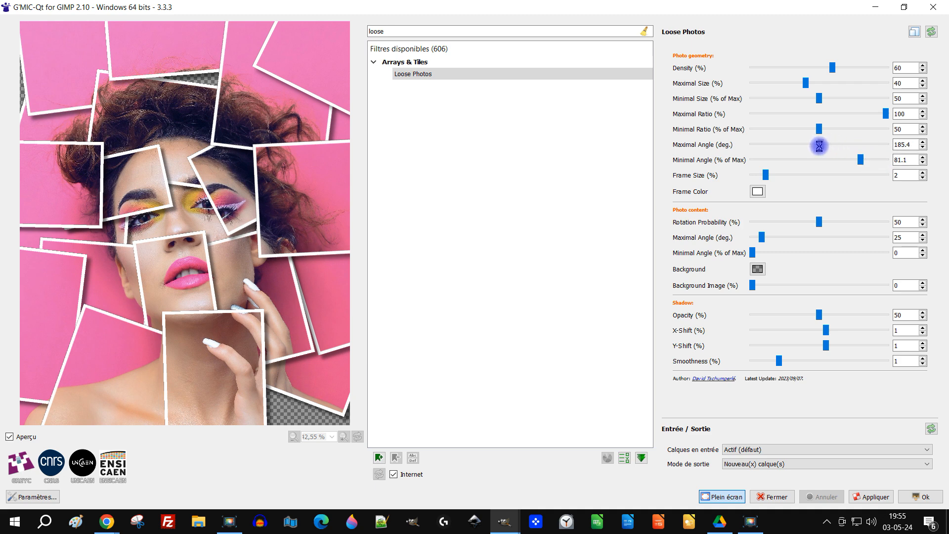
pyautogui.moveTo(817, 146); pyautogui.dragTo(818, 145)
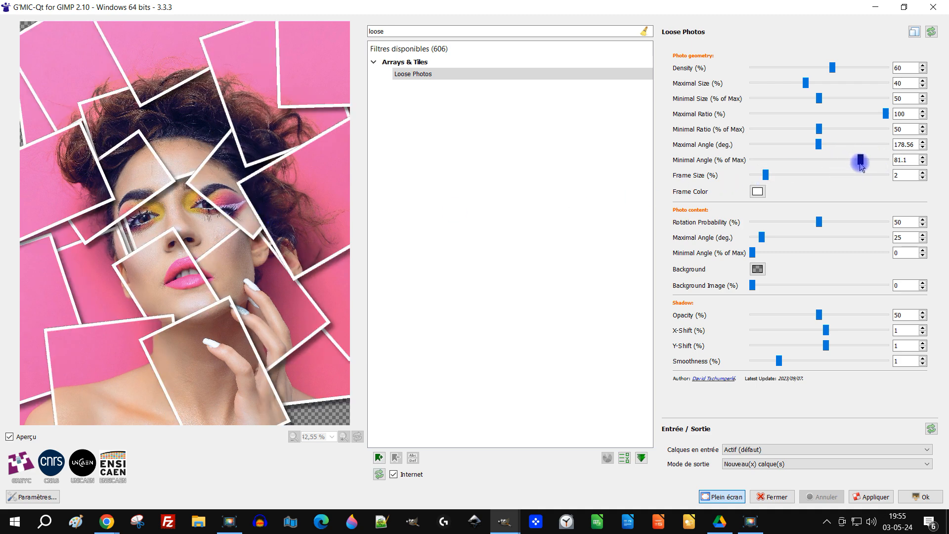
pyautogui.moveTo(861, 162); pyautogui.dragTo(835, 166)
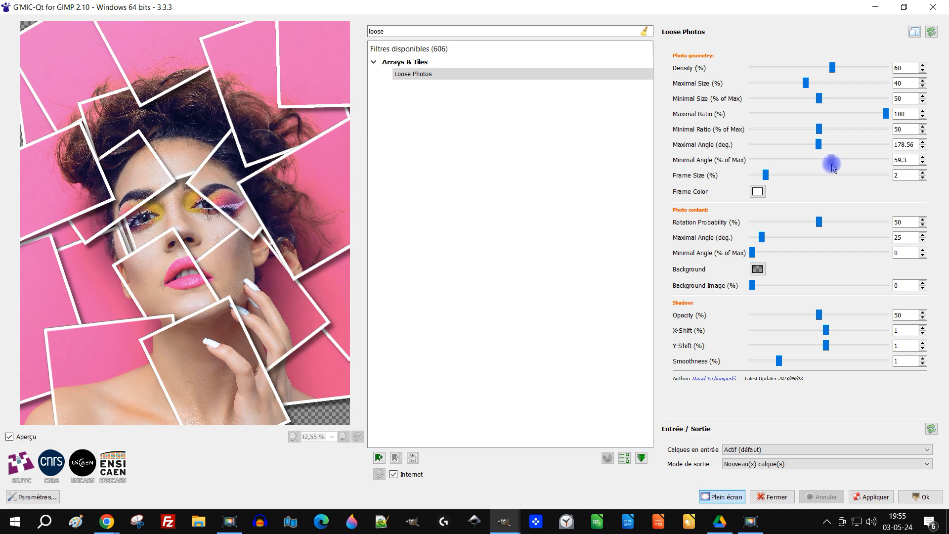
pyautogui.moveTo(832, 164); pyautogui.dragTo(854, 162)
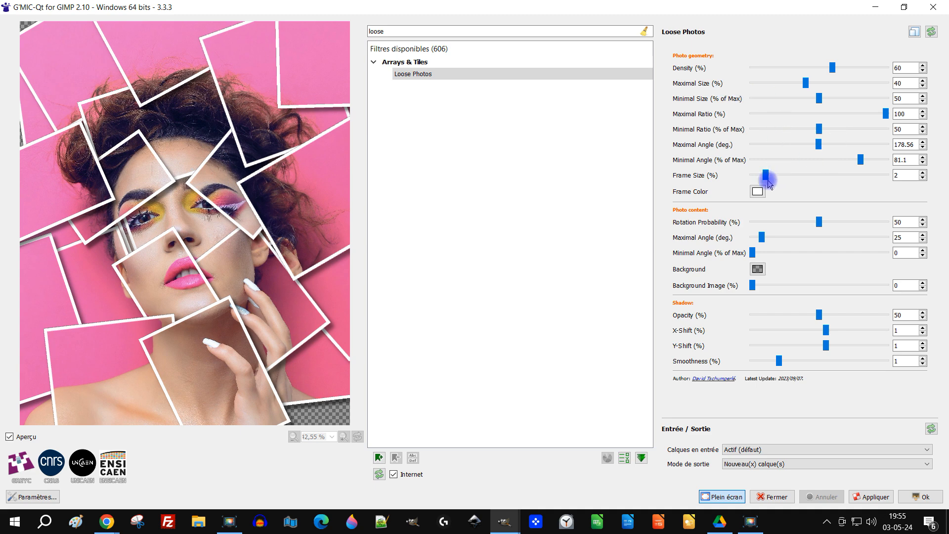
pyautogui.click(932, 32)
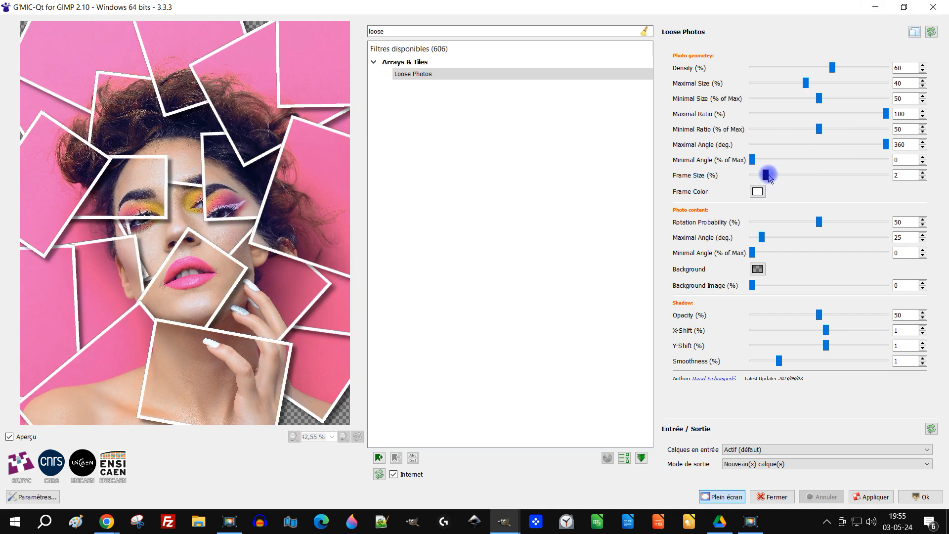
# - Set the frame size of the photos to 7.34%
pyautogui.moveTo(765, 175); pyautogui.dragTo(801, 175)
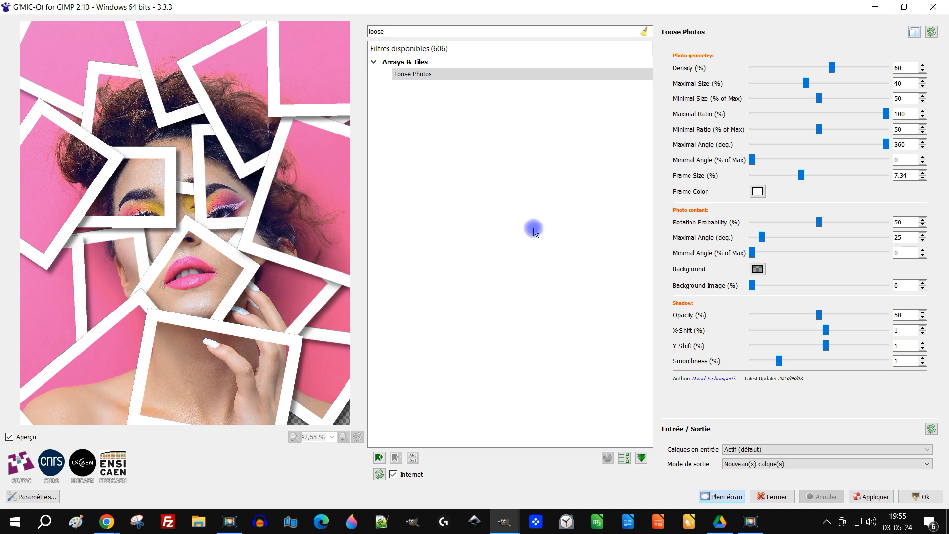
# - Try light green #55ff7f as the frame color and change it back to white
pyautogui.click(758, 192)
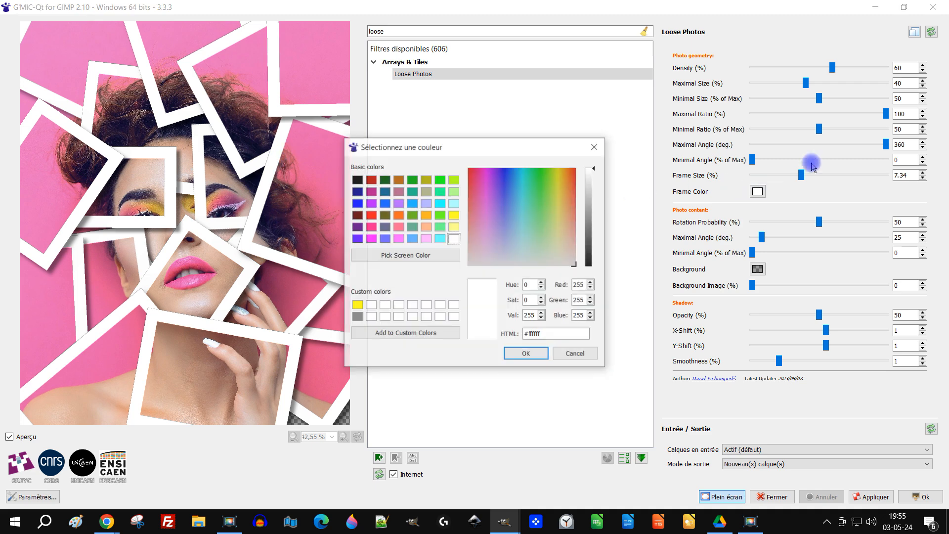
pyautogui.click(440, 226)
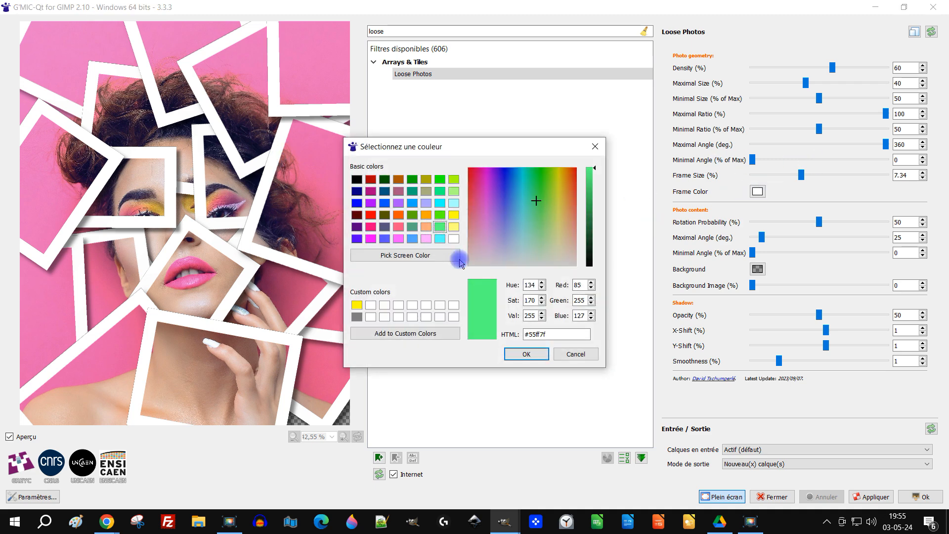
pyautogui.click(527, 354)
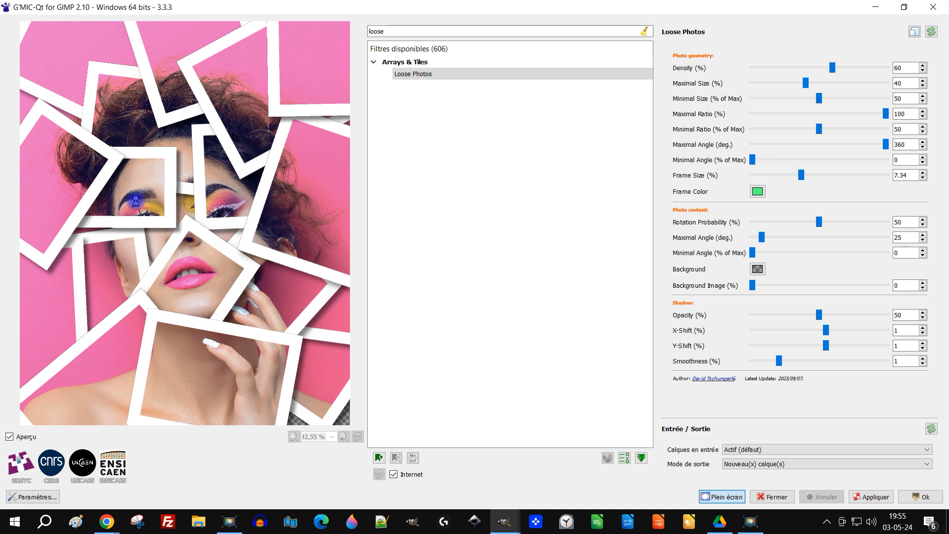
pyautogui.click(758, 191)
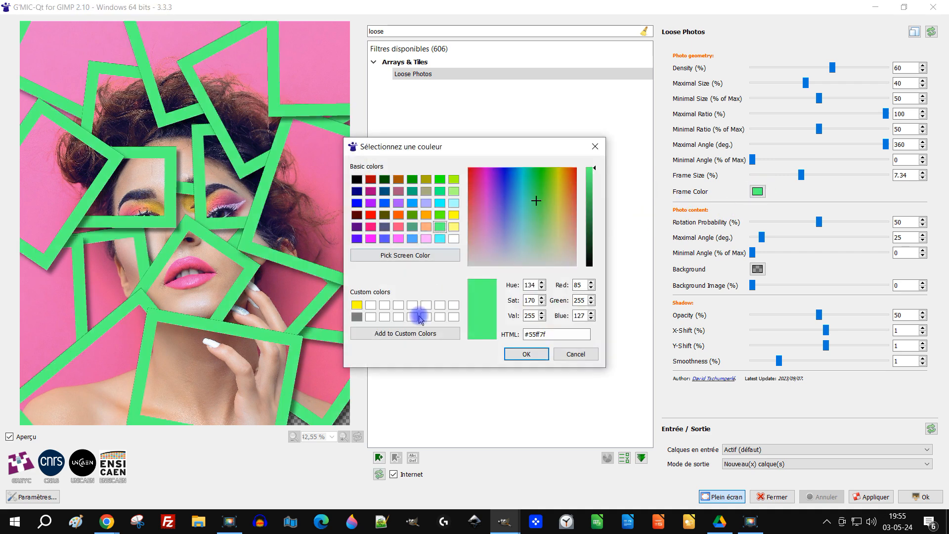
pyautogui.click(454, 238)
pyautogui.click(525, 353)
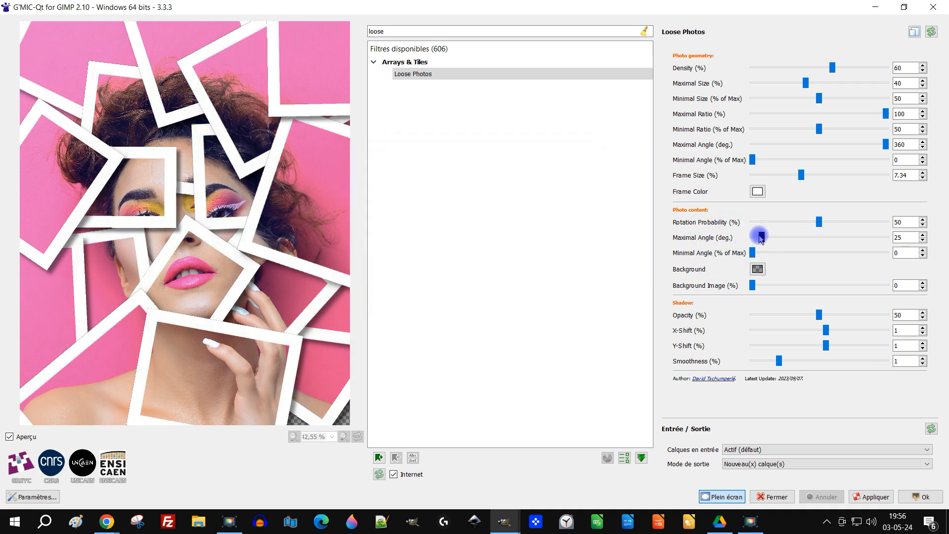
# - Set the photo content's maximal angle to 105.48 degrees
pyautogui.moveTo(762, 243); pyautogui.dragTo(776, 239)
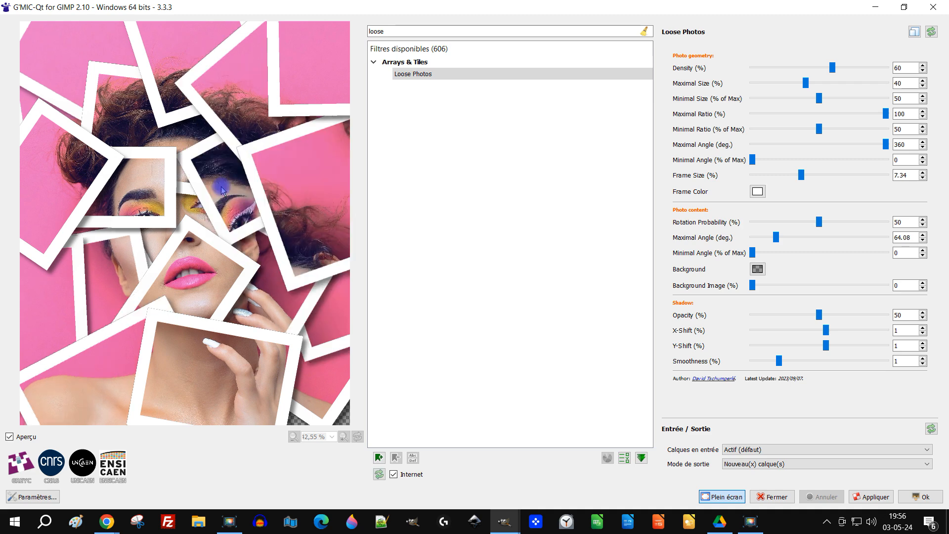
pyautogui.moveTo(775, 239); pyautogui.dragTo(791, 238)
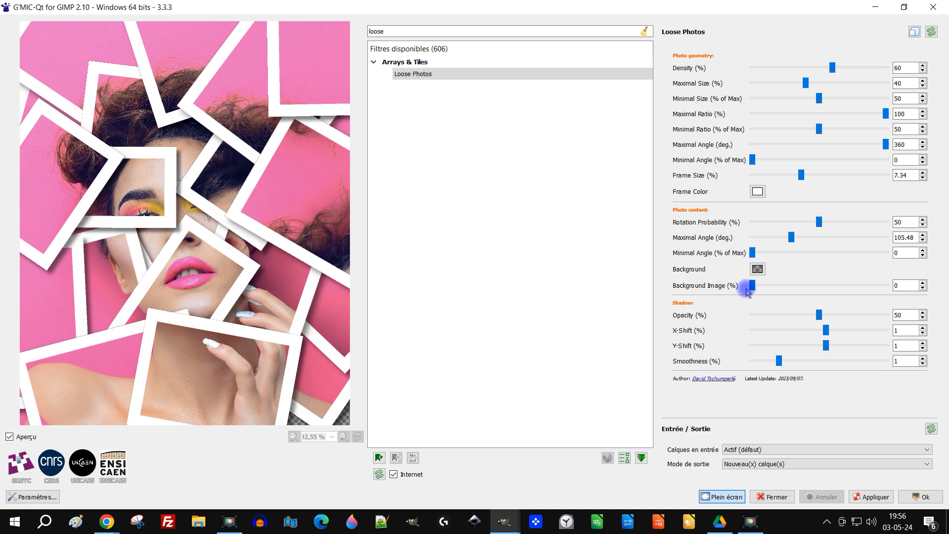
# - Try a background image value of 100% and return it to 0
pyautogui.moveTo(759, 289); pyautogui.dragTo(870, 304)
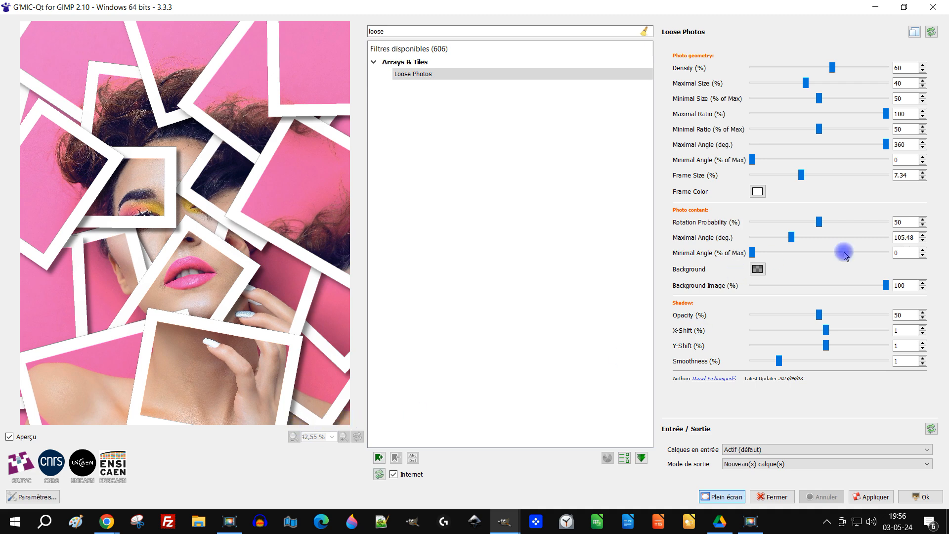
pyautogui.moveTo(885, 285); pyautogui.dragTo(657, 307)
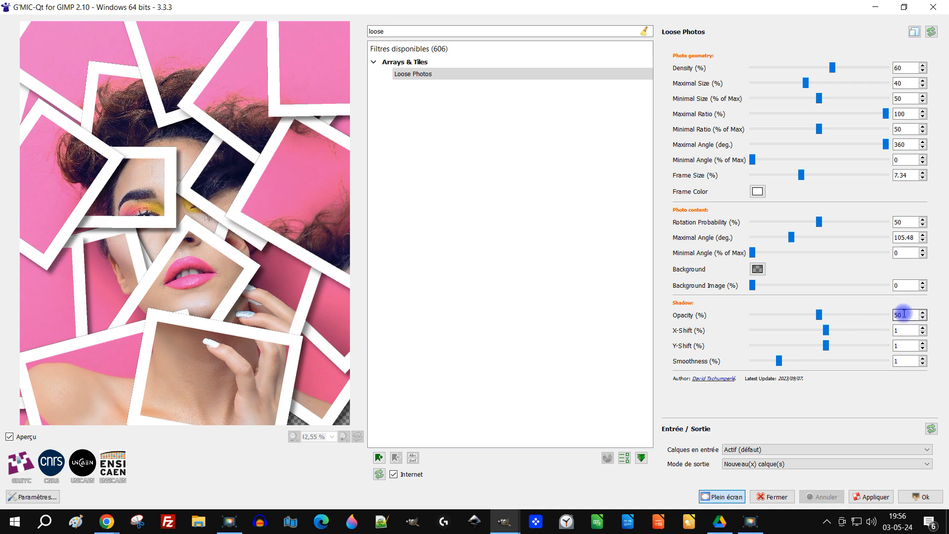
# - Set the photo shadow to 100% opacity, with X-shift 1.78%, Y-shift 2.3% and smoothness 1.87%
pyautogui.moveTo(820, 316); pyautogui.dragTo(915, 315)
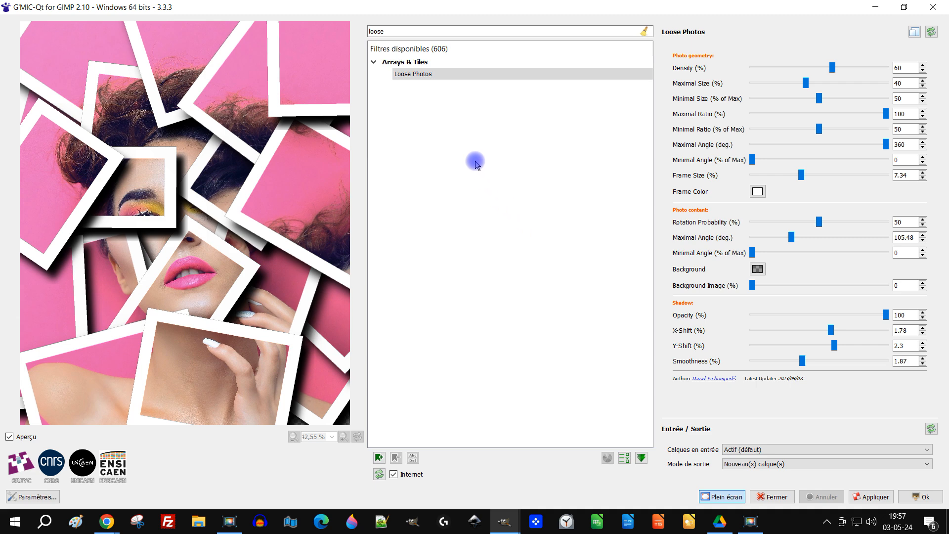
# - Reset the Loose Photos parameters to their defaults and set the frame size to about 4.14%
pyautogui.moveTo(804, 365); pyautogui.dragTo(845, 361)
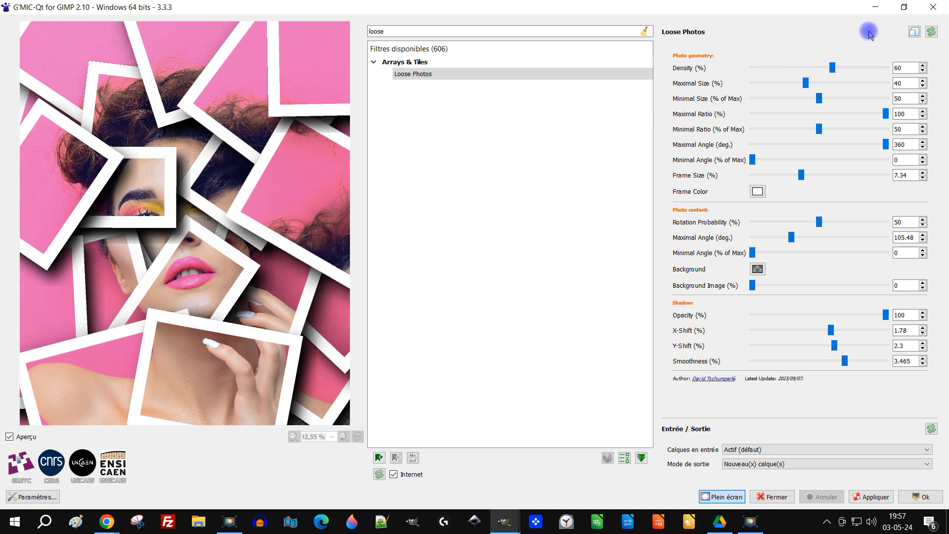
pyautogui.click(931, 32)
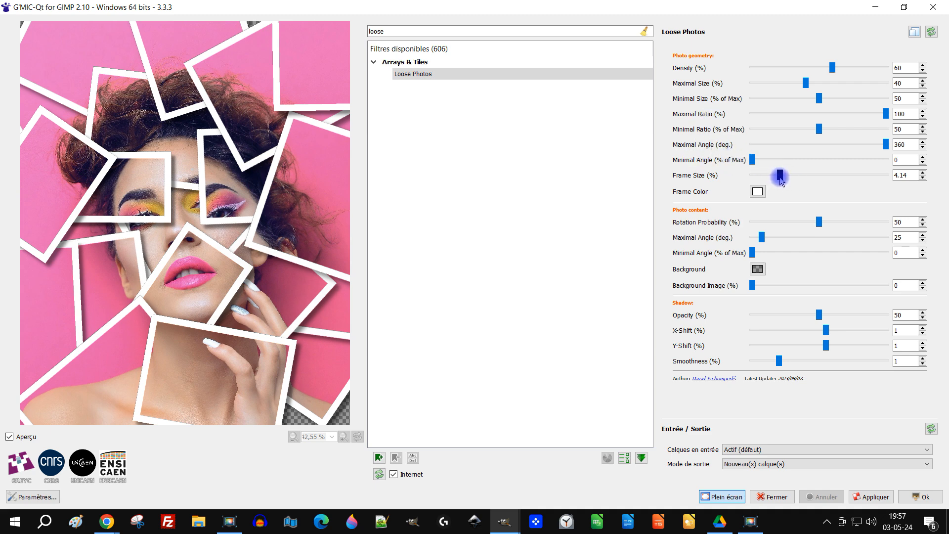
pyautogui.moveTo(788, 179); pyautogui.dragTo(788, 179)
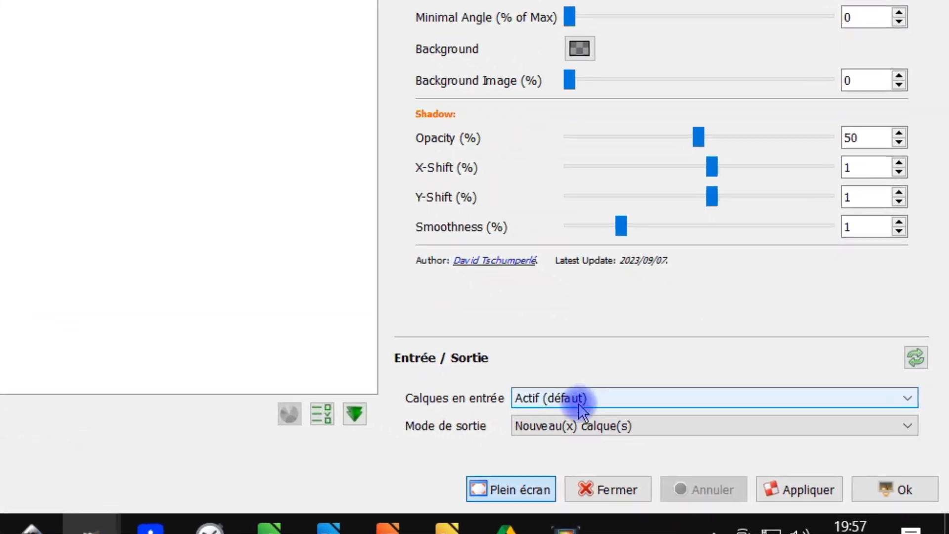
# - Set the output mode to new layer(s), "Nouveau(x) calque(s)", and apply the Loose Photos filter
pyautogui.click(565, 428)
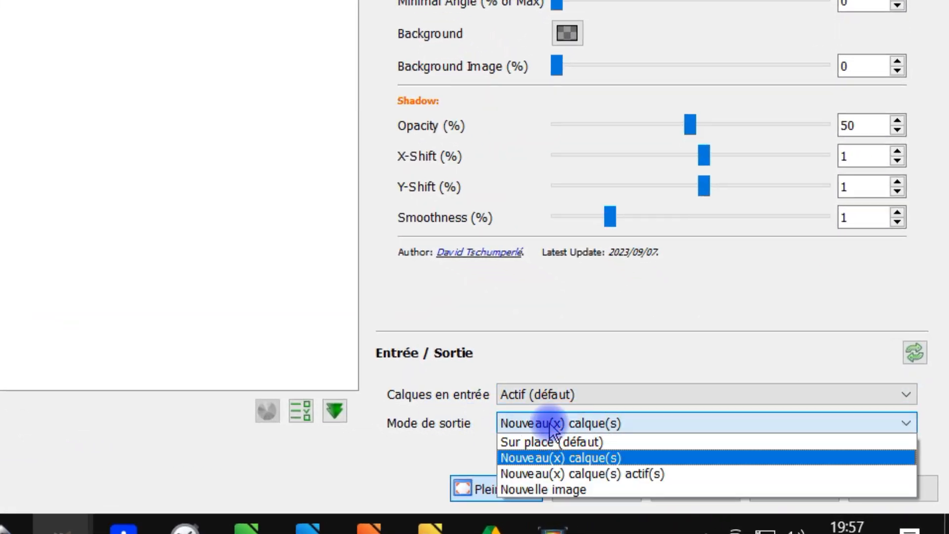
pyautogui.click(568, 457)
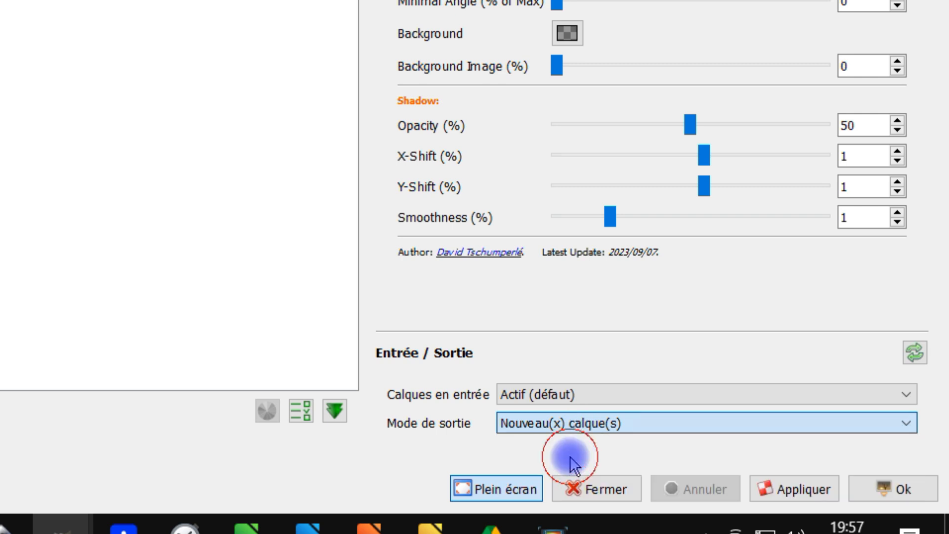
pyautogui.click(890, 487)
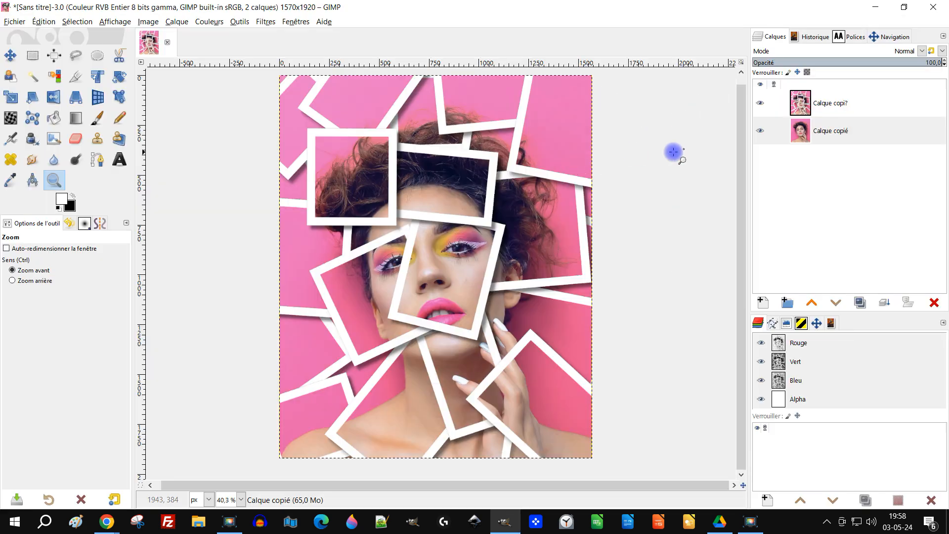
# - Hide the original portrait layer and rename it "origine"
pyautogui.click(760, 133)
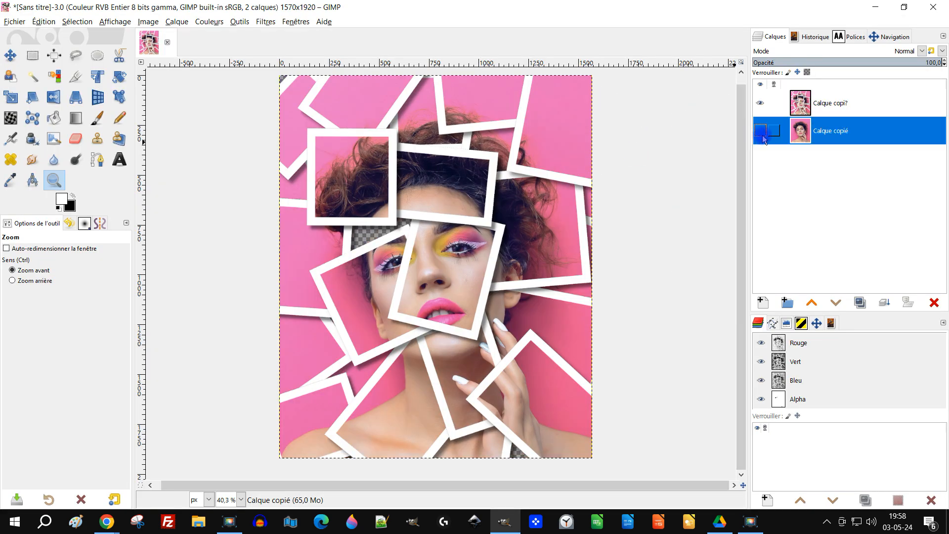
pyautogui.doubleClick(834, 131)
pyautogui.write('origine')
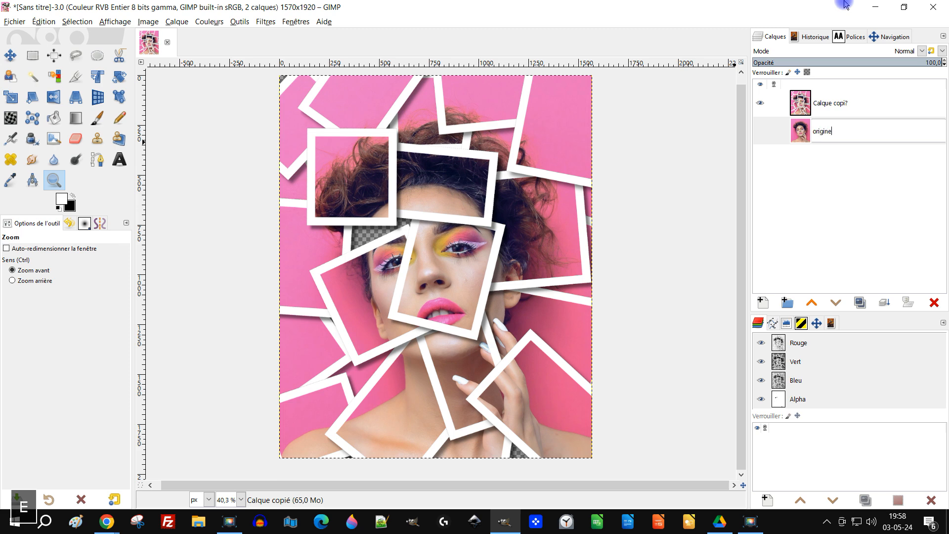
pyautogui.press('Return')
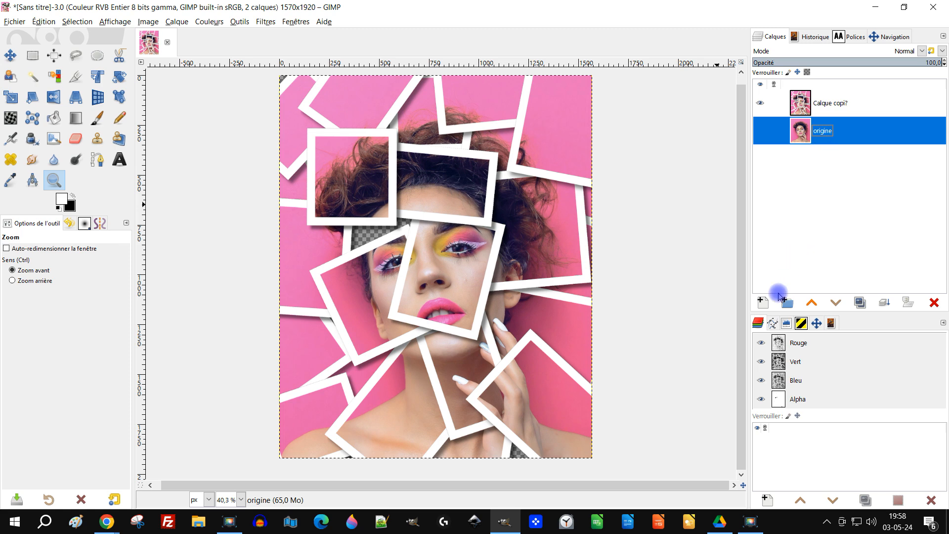
# - Add a new layer between the collage and the original portrait and fill it with the black background color
pyautogui.click(764, 303)
pyautogui.click(871, 374)
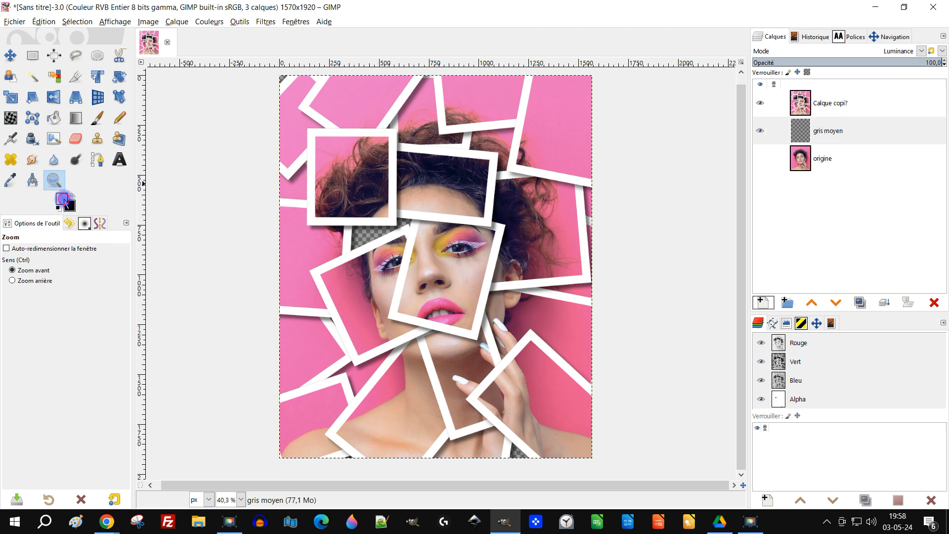
pyautogui.moveTo(69, 206); pyautogui.dragTo(509, 260)
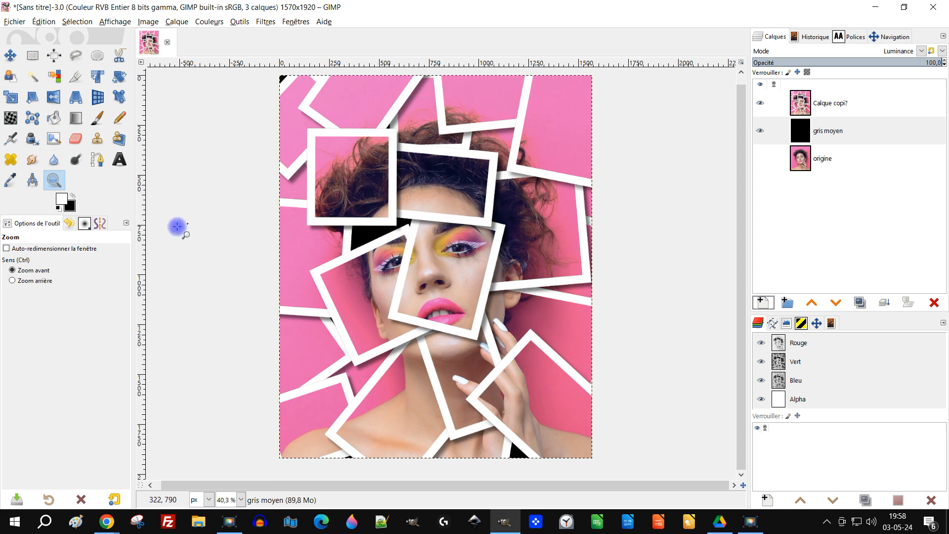
# - Change the background color to bright red and fill the new middle layer with it
pyautogui.click(72, 205)
pyautogui.moveTo(197, 180); pyautogui.dragTo(210, 157)
pyautogui.click(272, 290)
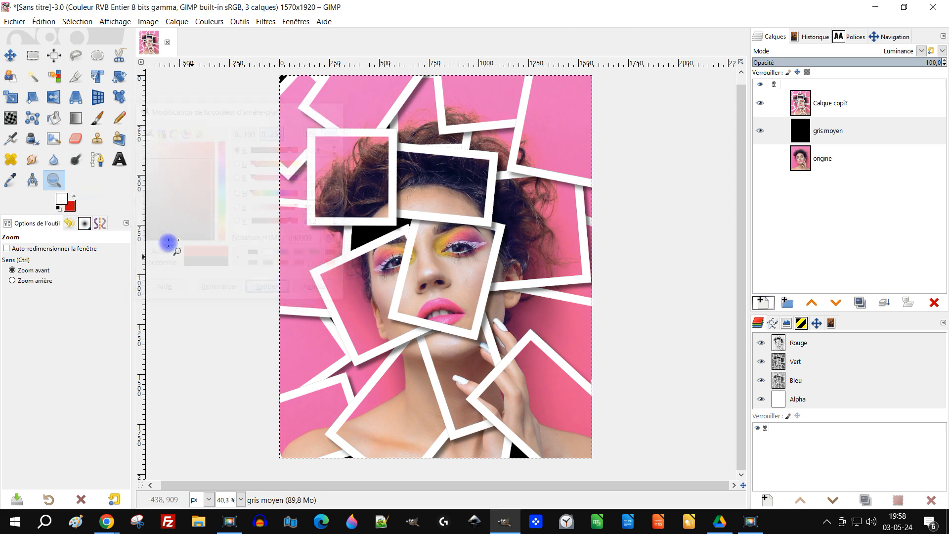
pyautogui.moveTo(78, 208); pyautogui.dragTo(566, 275)
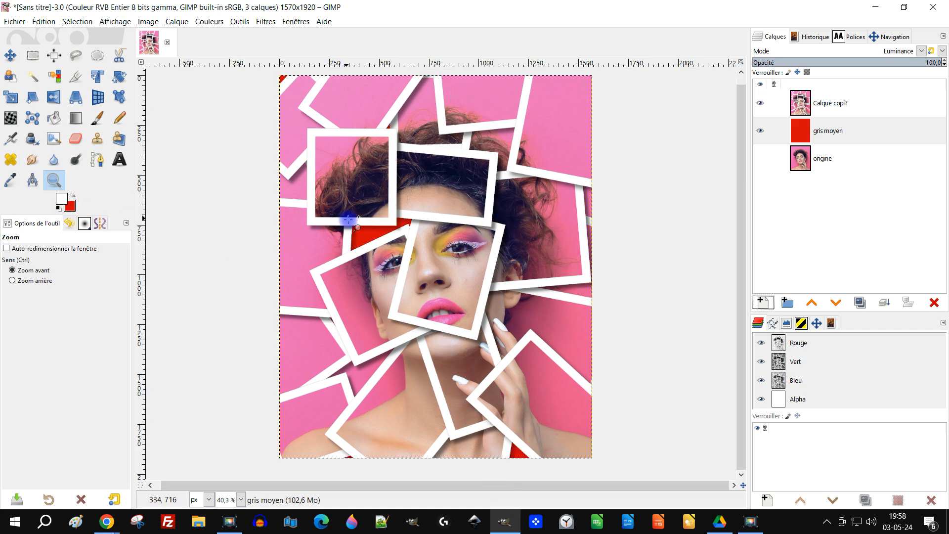
pyautogui.moveTo(477, 216)
pyautogui.mouseDown()
pyautogui.moveTo(455, 228)
pyautogui.moveTo(482, 219)
pyautogui.mouseUp()
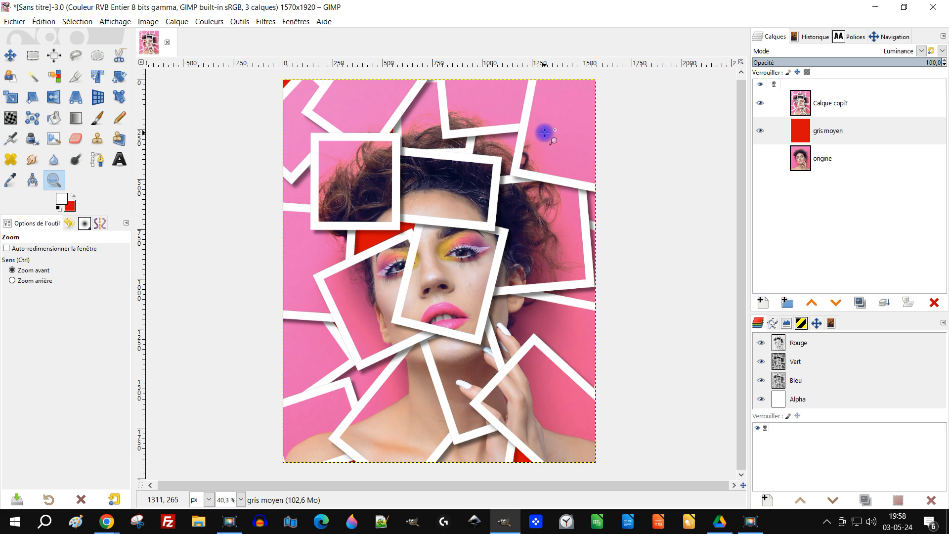
# - Switch to the browser, view the details of the two photo-patchwork videos in YouTube Studio, and return to the collage in GIMP
pyautogui.click(875, 6)
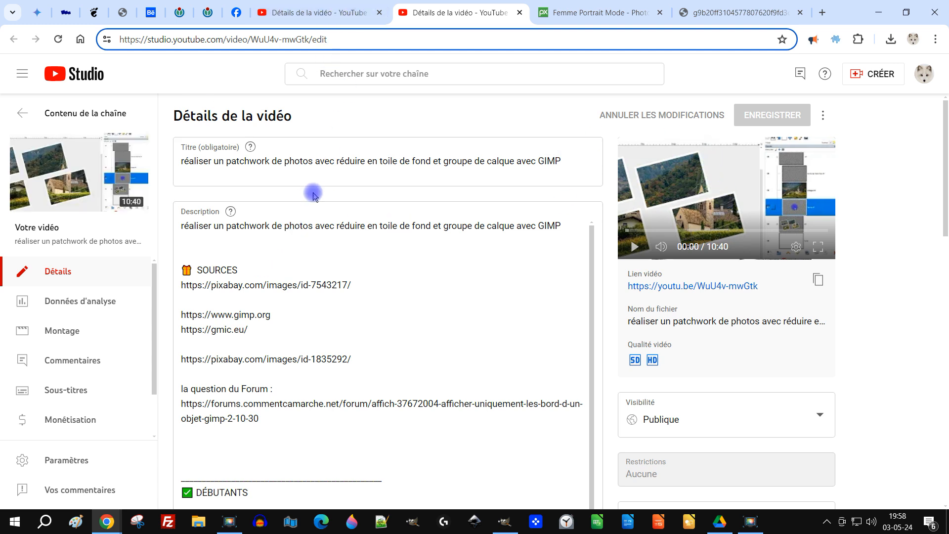
pyautogui.click(297, 13)
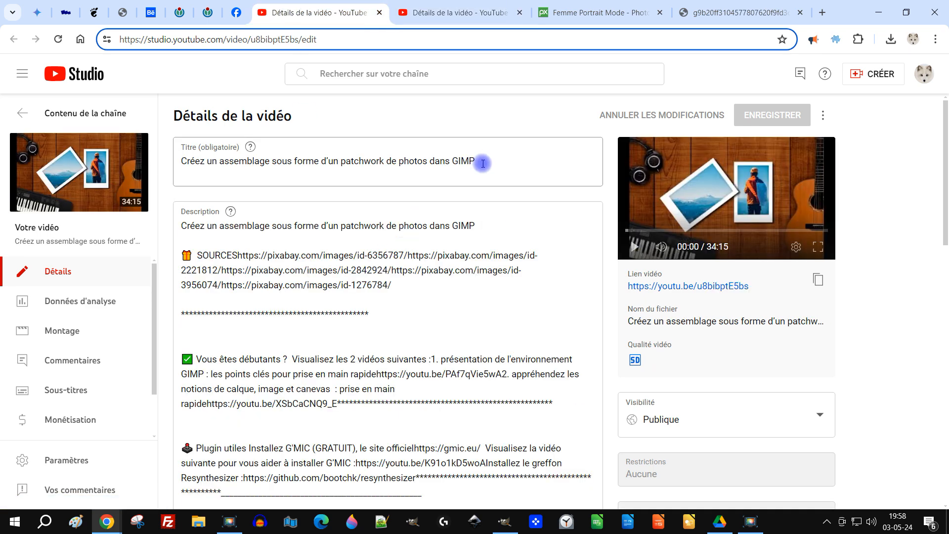
pyautogui.click(478, 11)
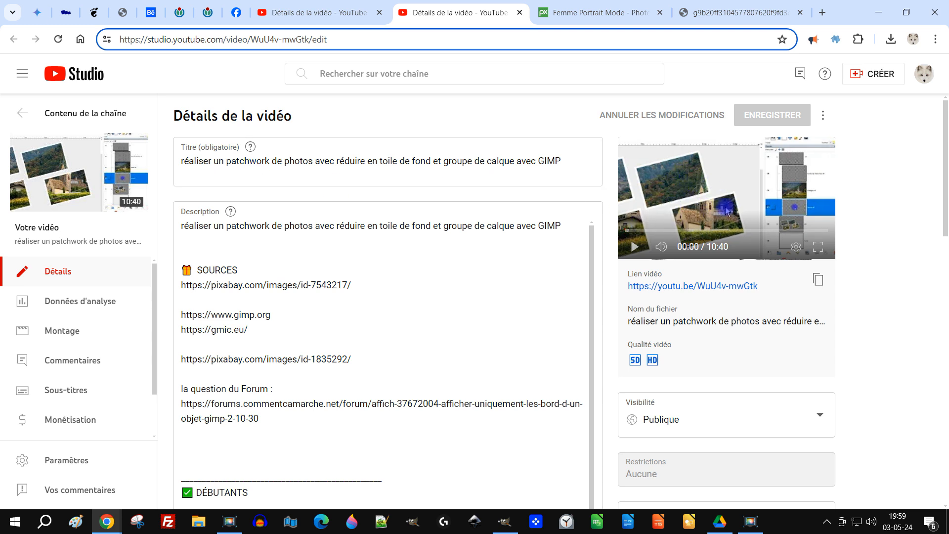
pyautogui.click(314, 13)
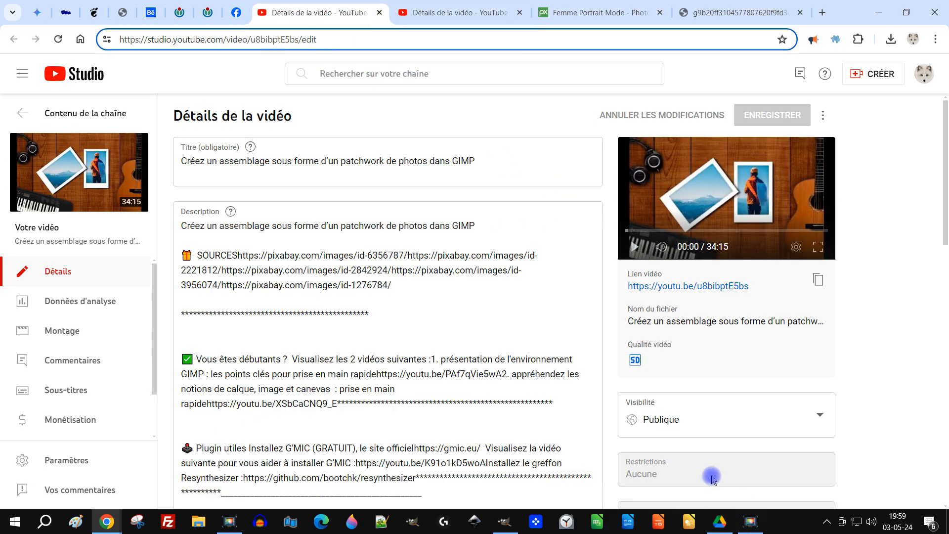
pyautogui.click(505, 522)
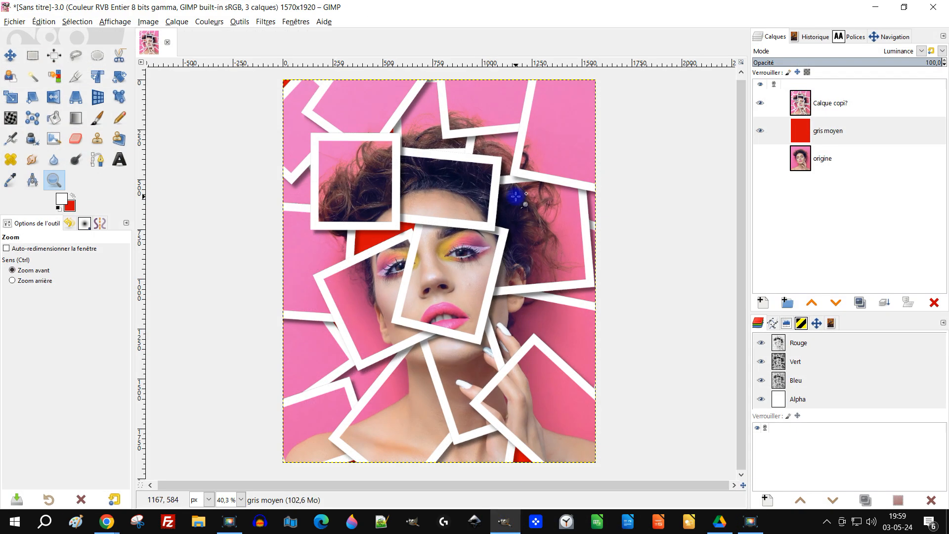
pyautogui.click(786, 108)
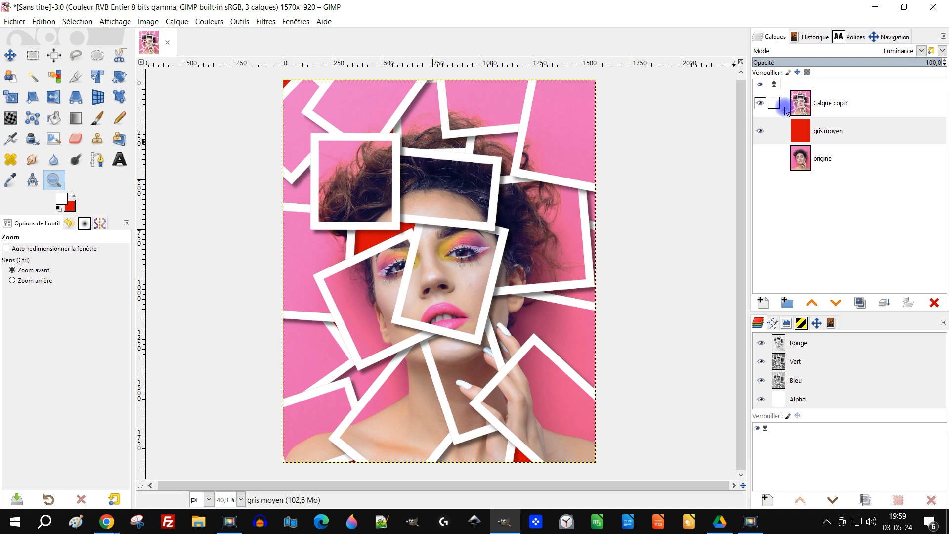